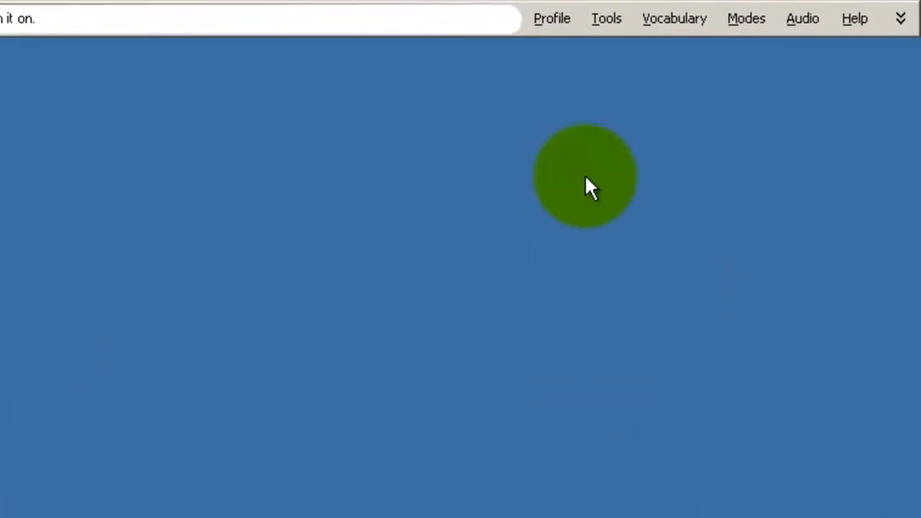
- Open Dragon's Vocabulary menu to reach the add, edit, import and export options
{"action": "left_click", "coordinate": [649, 22]}
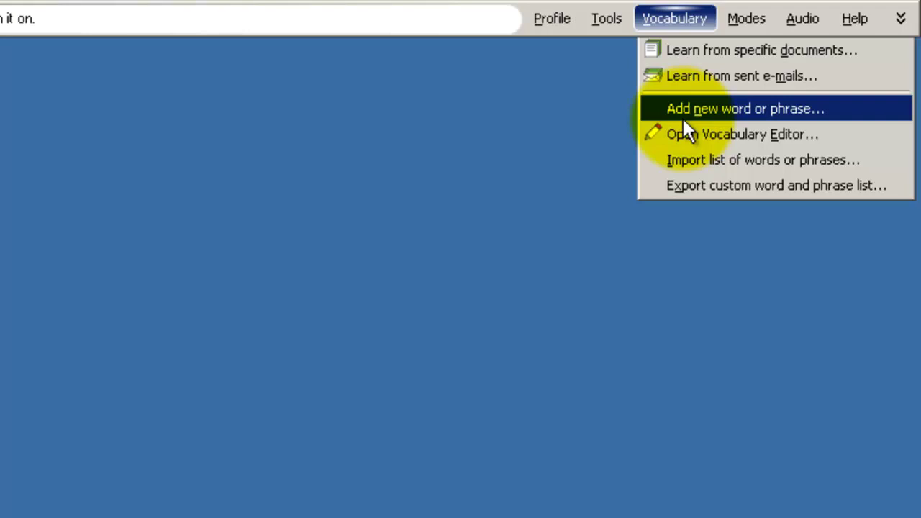
- Add the word 'wenimenipeniheni' with spoken form 'wenimeni', keeping training enabled
{"action": "left_click", "coordinate": [682, 109]}
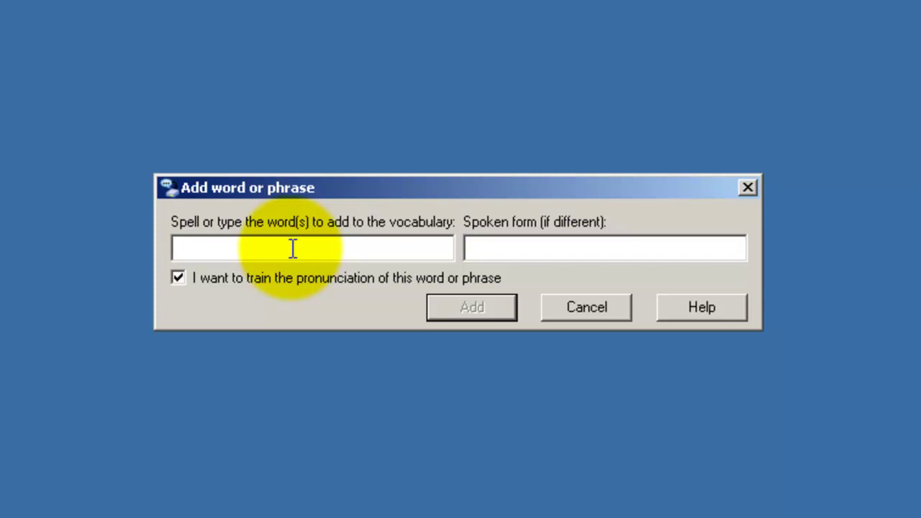
{"action": "type", "text": "weni"}
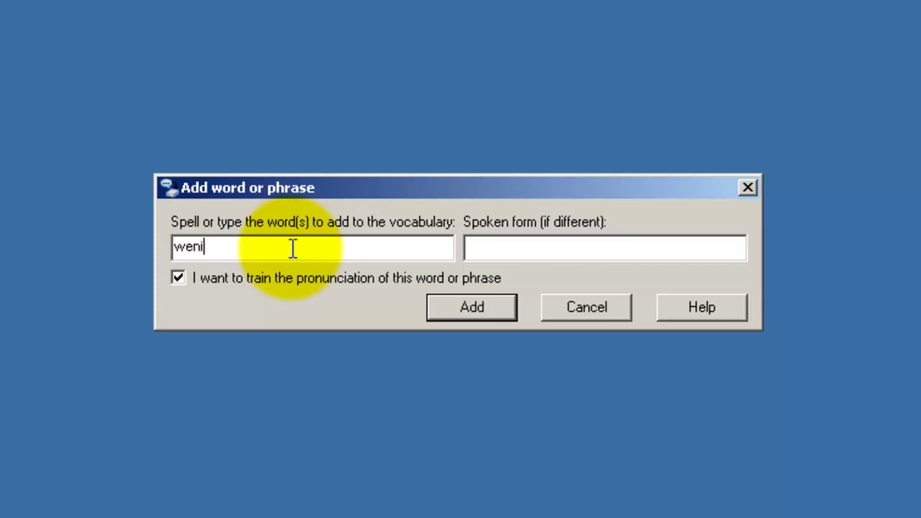
{"action": "type", "text": "menipen"}
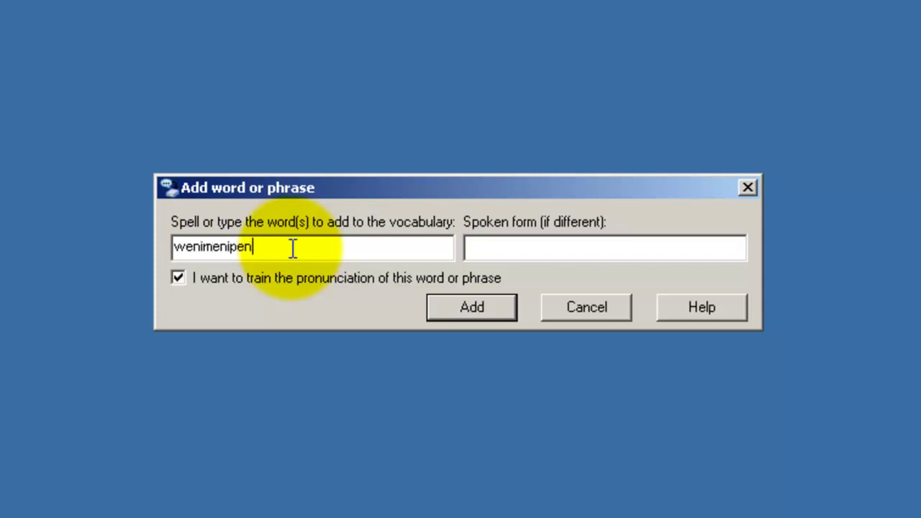
{"action": "type", "text": "iheni"}
{"action": "left_click", "coordinate": [539, 246]}
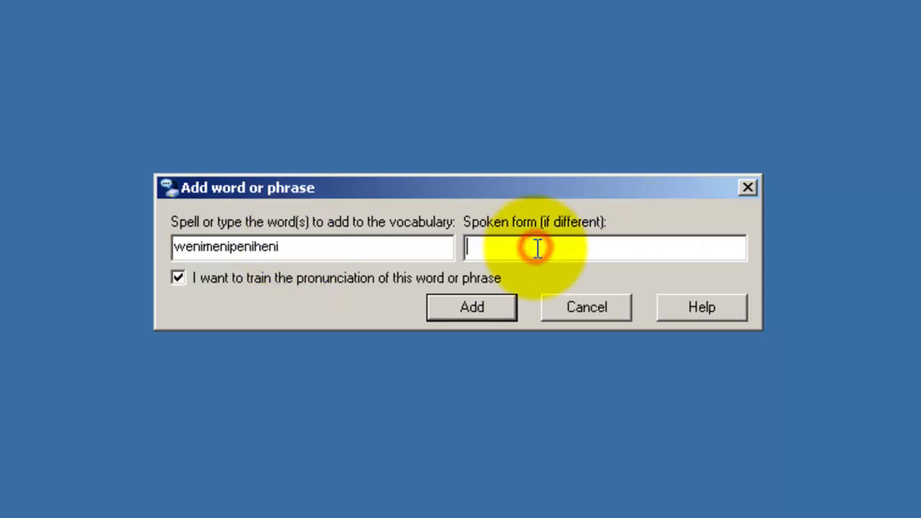
{"action": "type", "text": "wenimeni"}
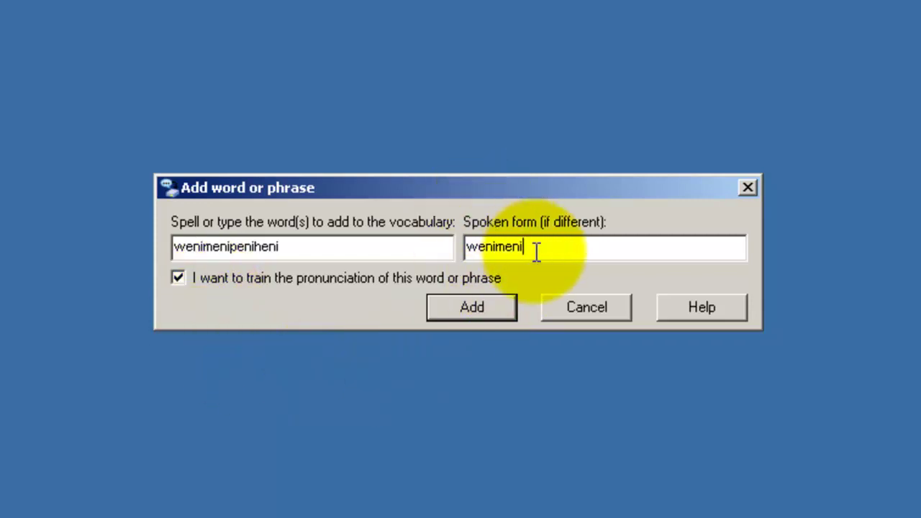
{"action": "left_click", "coordinate": [470, 306]}
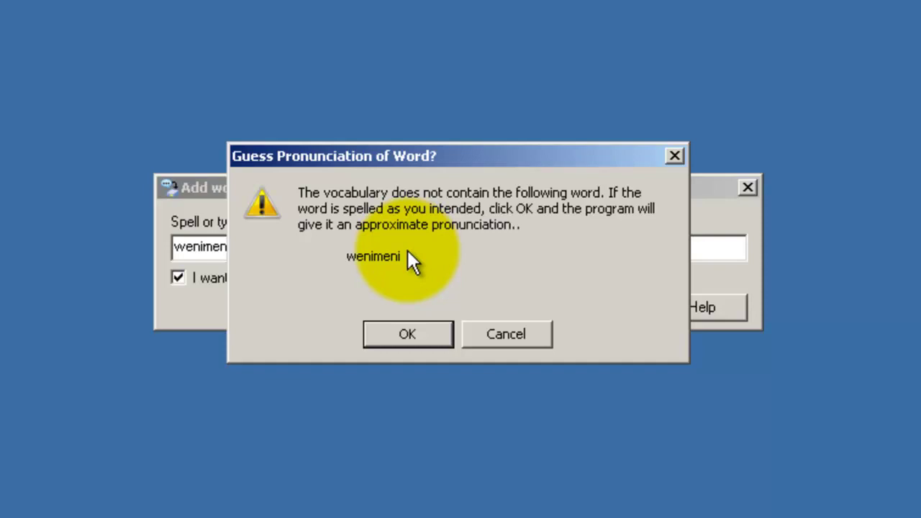
- Accept the guessed pronunciation, record one spoken sample of 'wenimeni', and finish training
{"action": "left_click", "coordinate": [401, 337]}
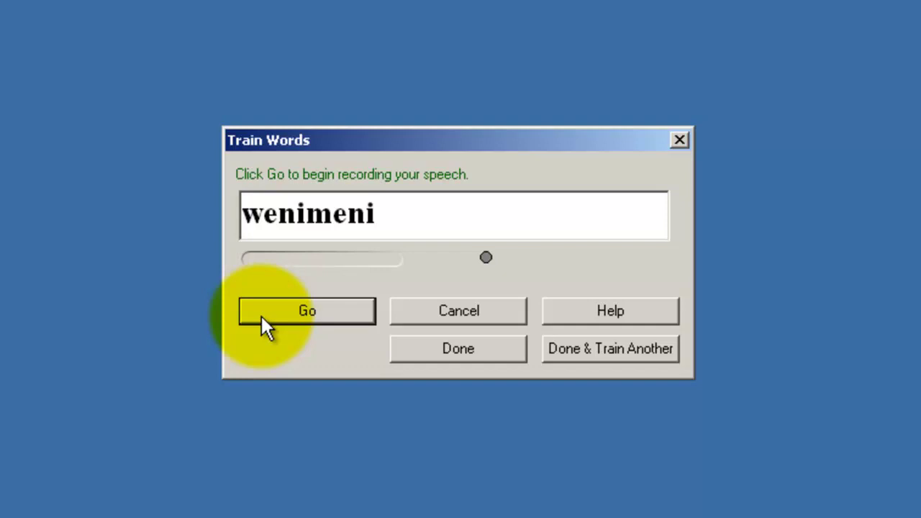
{"action": "left_click", "coordinate": [301, 307]}
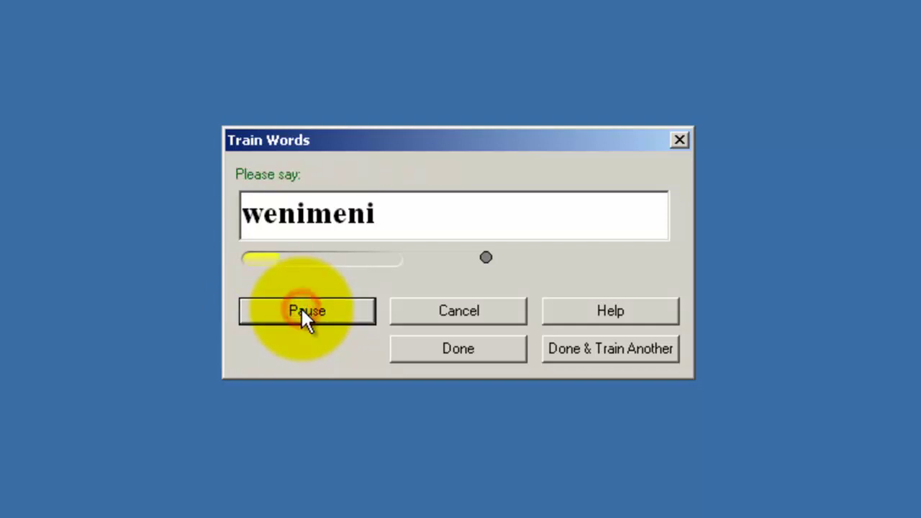
{"action": "left_click", "coordinate": [301, 309]}
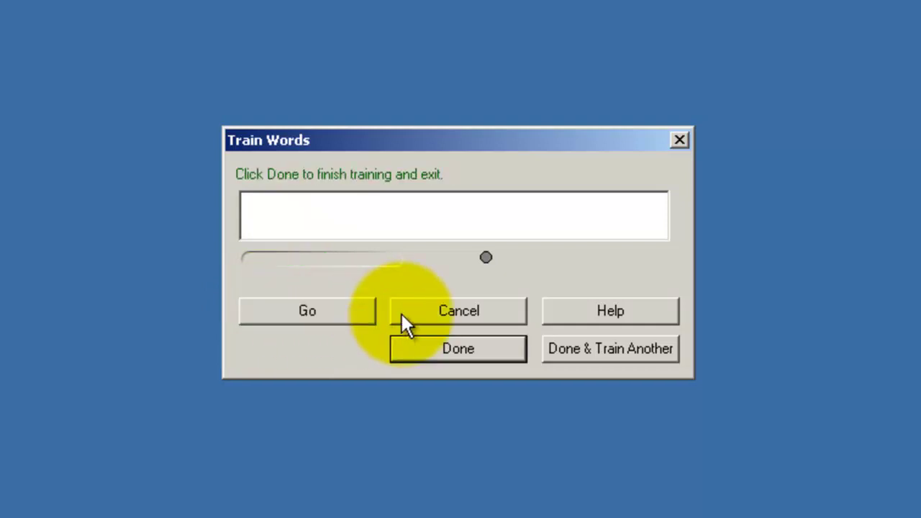
{"action": "left_click", "coordinate": [458, 349]}
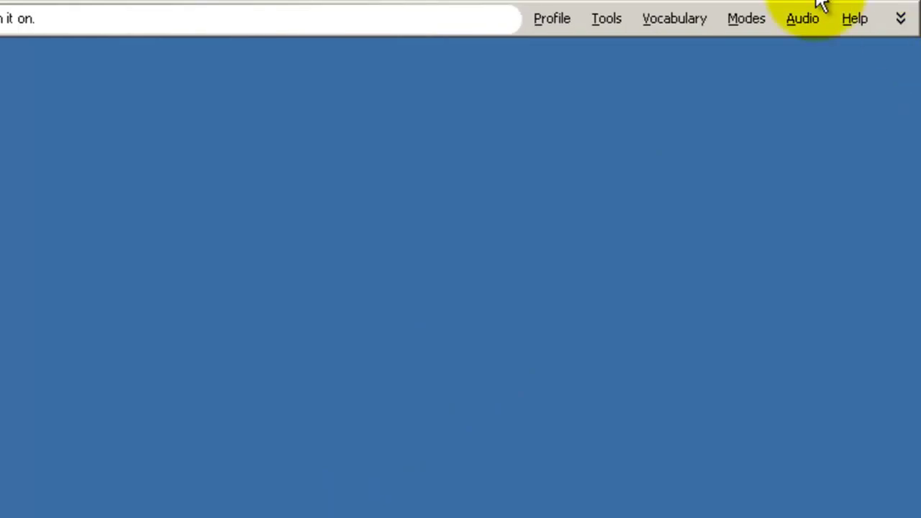
- Launch DragonPad from the Tools menu, shift its window right, and place the cursor in the document
{"action": "left_click", "coordinate": [607, 20]}
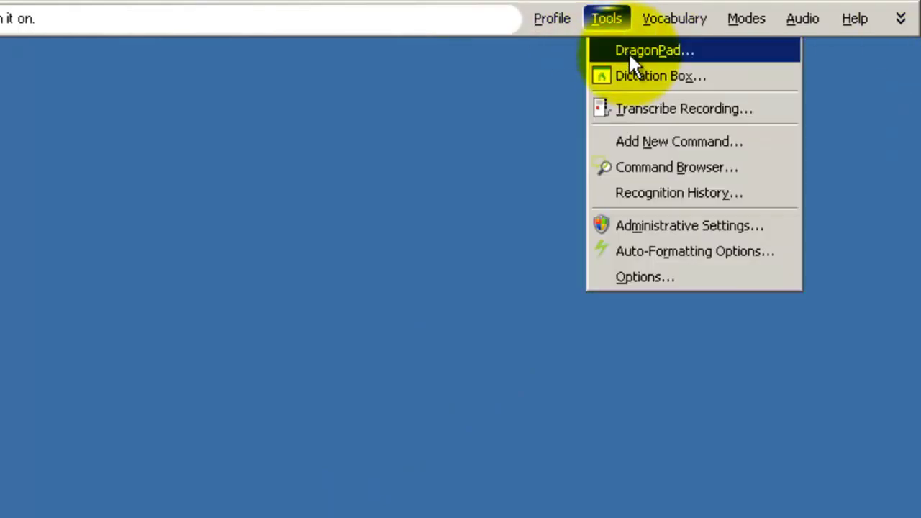
{"action": "left_click", "coordinate": [628, 52]}
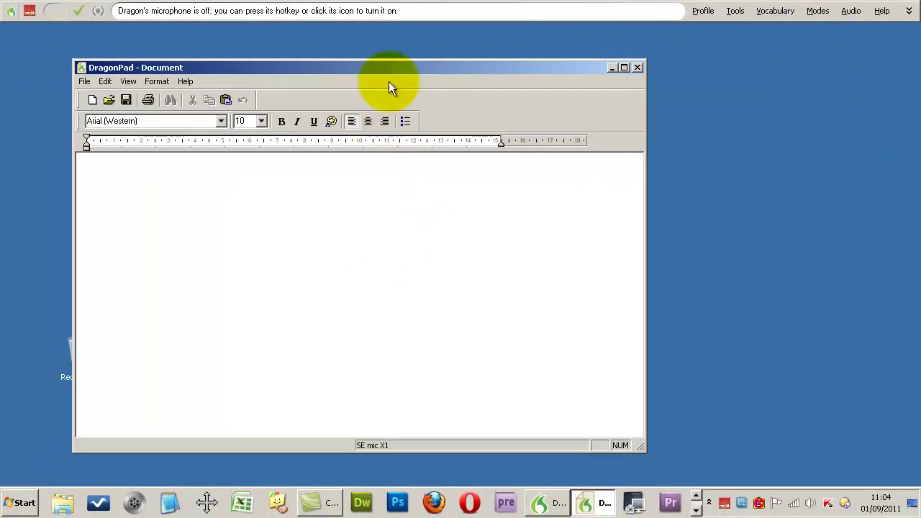
{"action": "left_click_drag", "start_coordinate": [390, 67], "coordinate": [485, 66]}
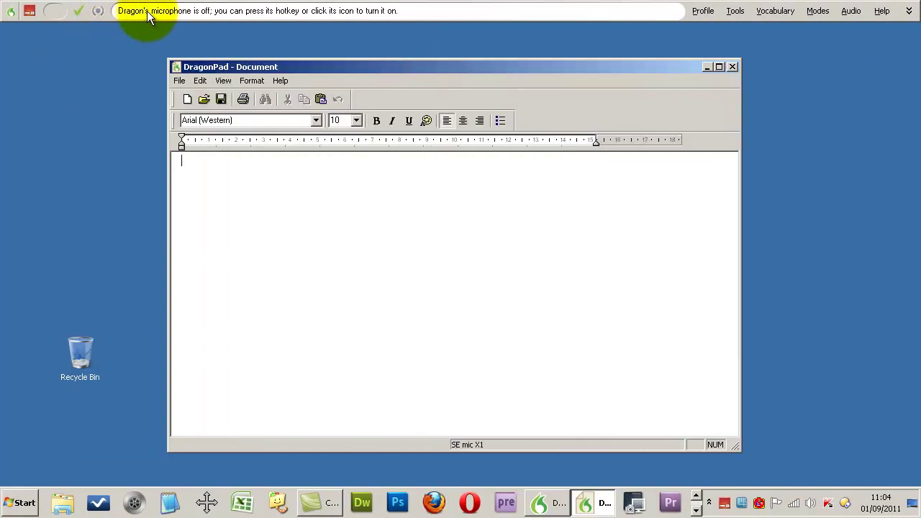
{"action": "left_click", "coordinate": [217, 207]}
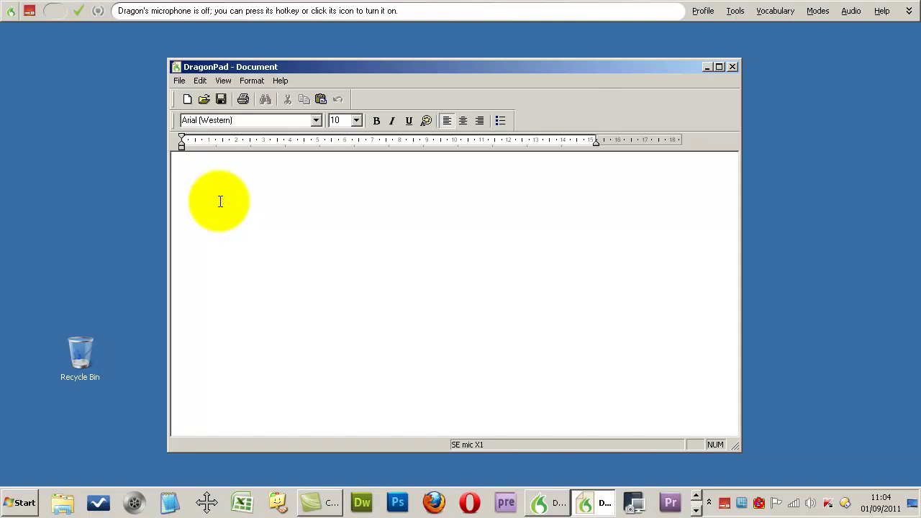
- Turn Dragon's microphone on with the keypad plus hotkey to start dictating
{"action": "key", "text": "KP_Add"}
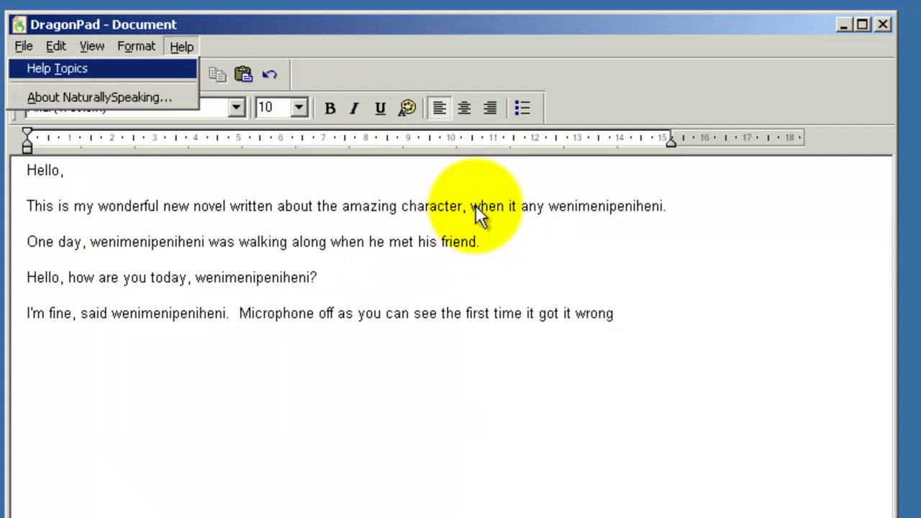
{"action": "left_click_drag", "start_coordinate": [471, 206], "coordinate": [554, 207]}
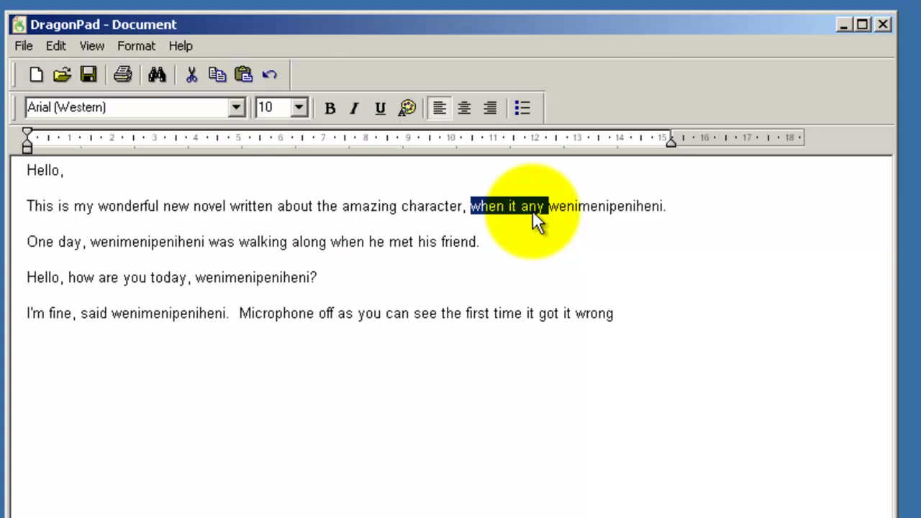
{"action": "double_click", "coordinate": [573, 208]}
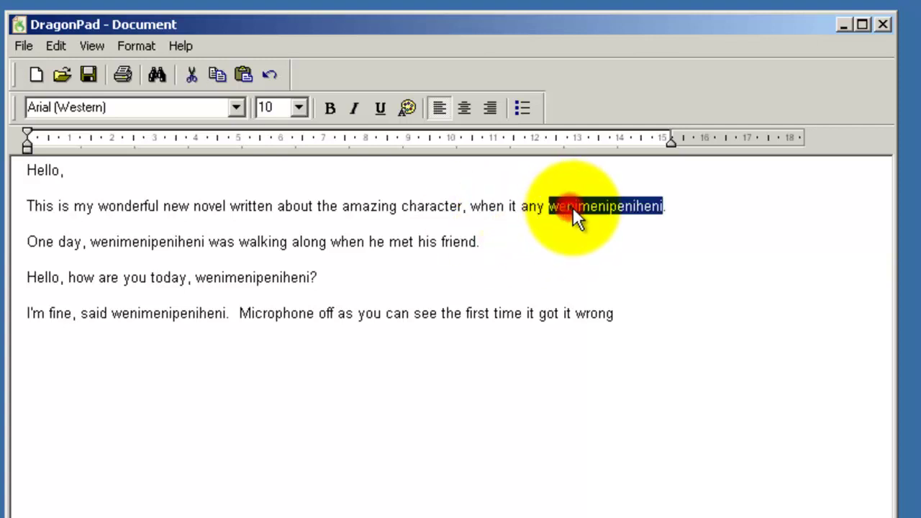
{"action": "double_click", "coordinate": [152, 242]}
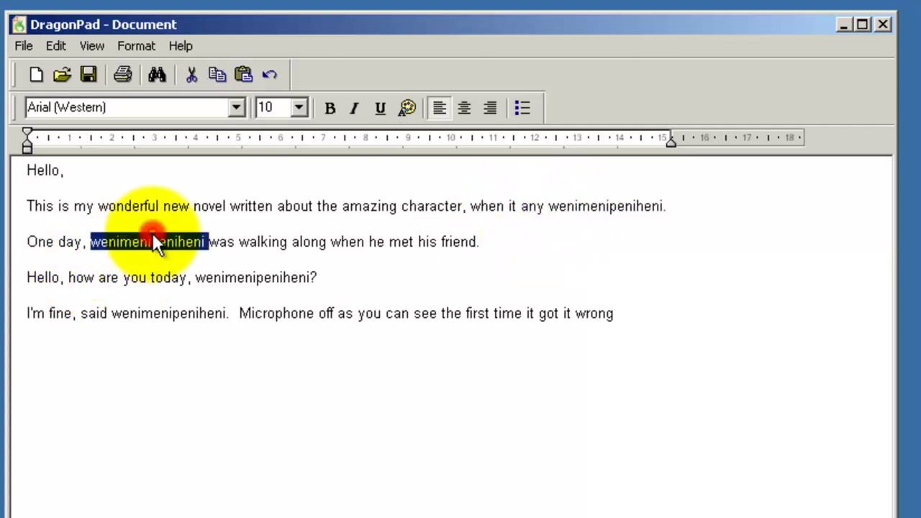
{"action": "double_click", "coordinate": [257, 278]}
{"action": "double_click", "coordinate": [156, 316]}
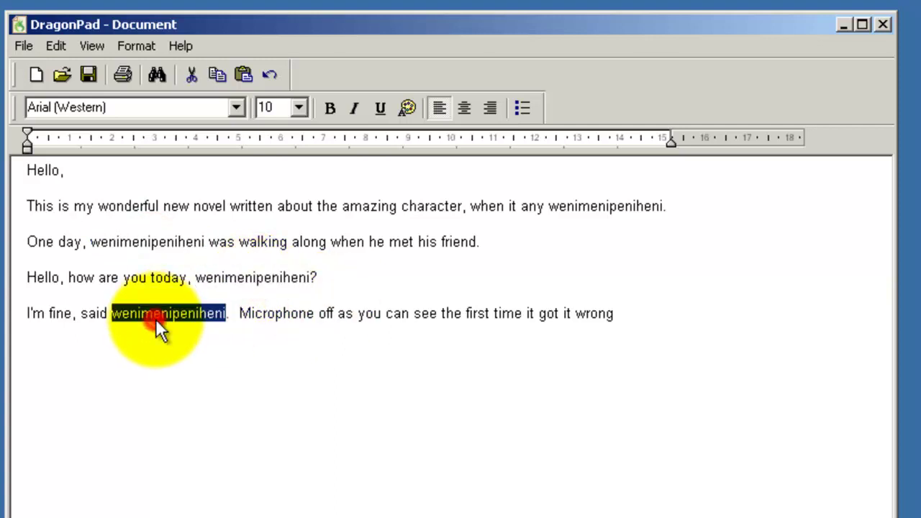